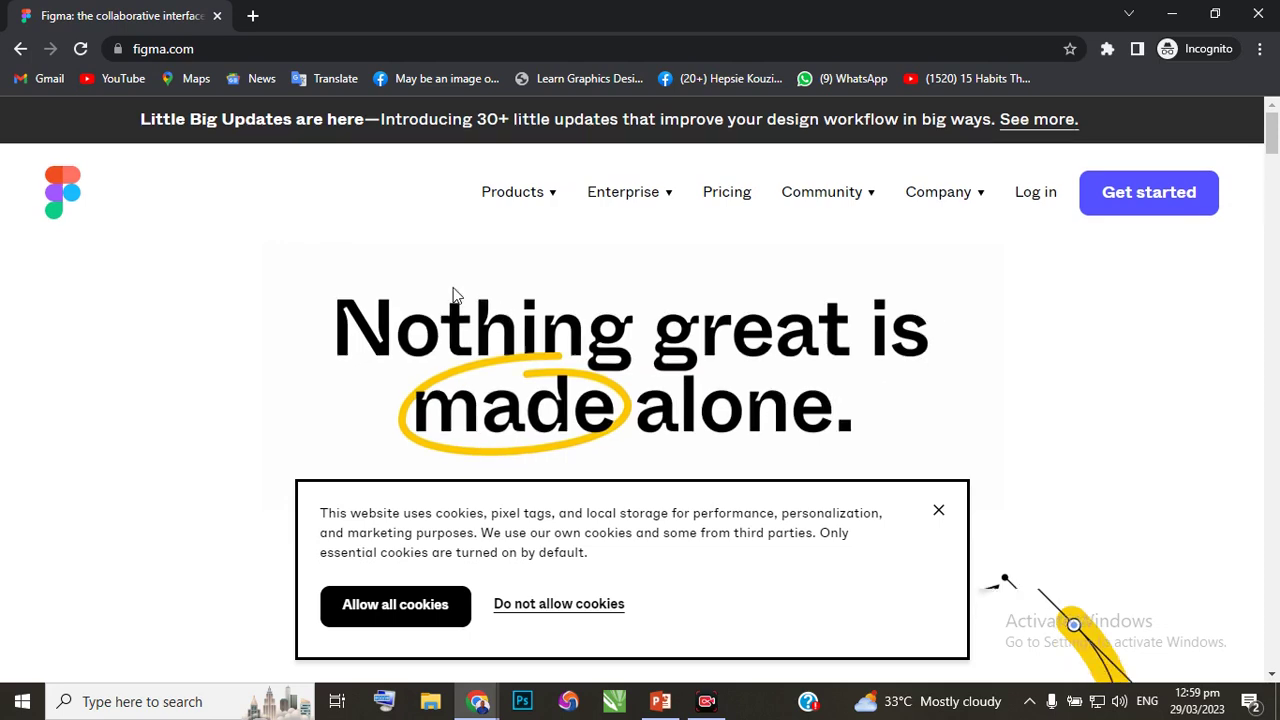
# Dismiss the cookie notice on the Figma homepage and begin signing up for an account.
pyautogui.scroll(-1, 453, 295)
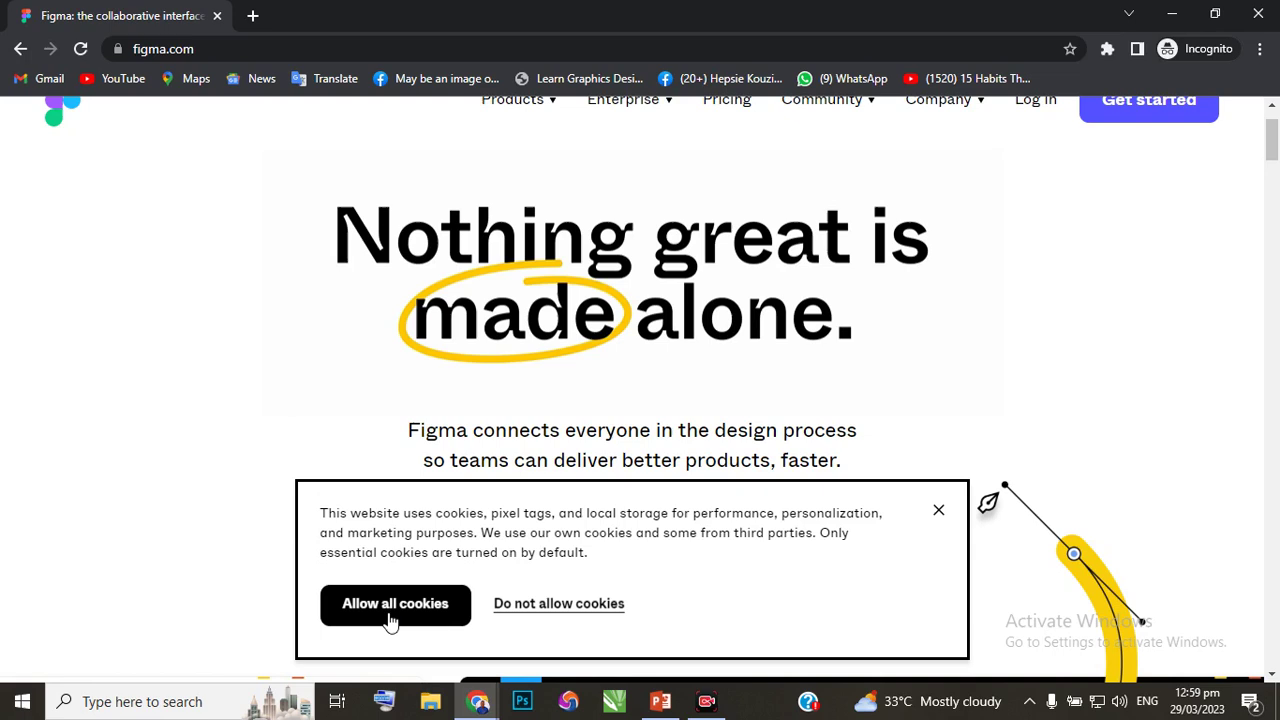
pyautogui.click(938, 513)
pyautogui.scroll(1, 688, 372)
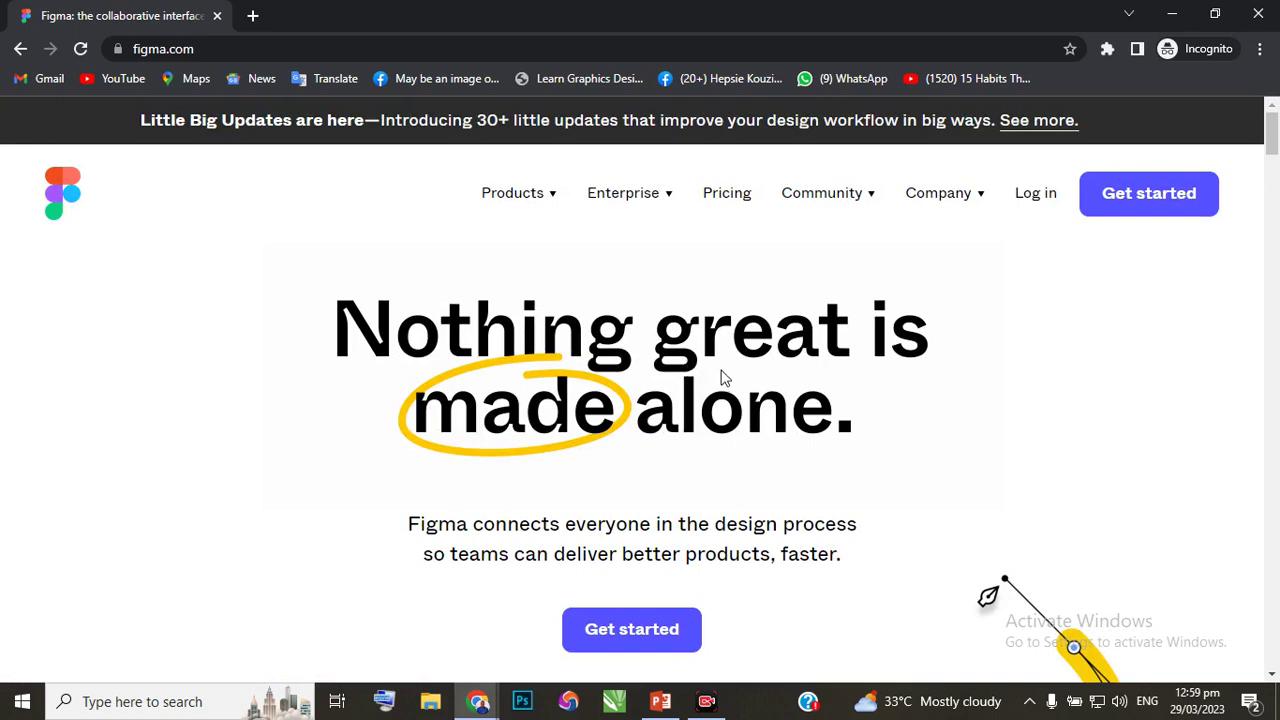
pyautogui.scroll(-1, 724, 390)
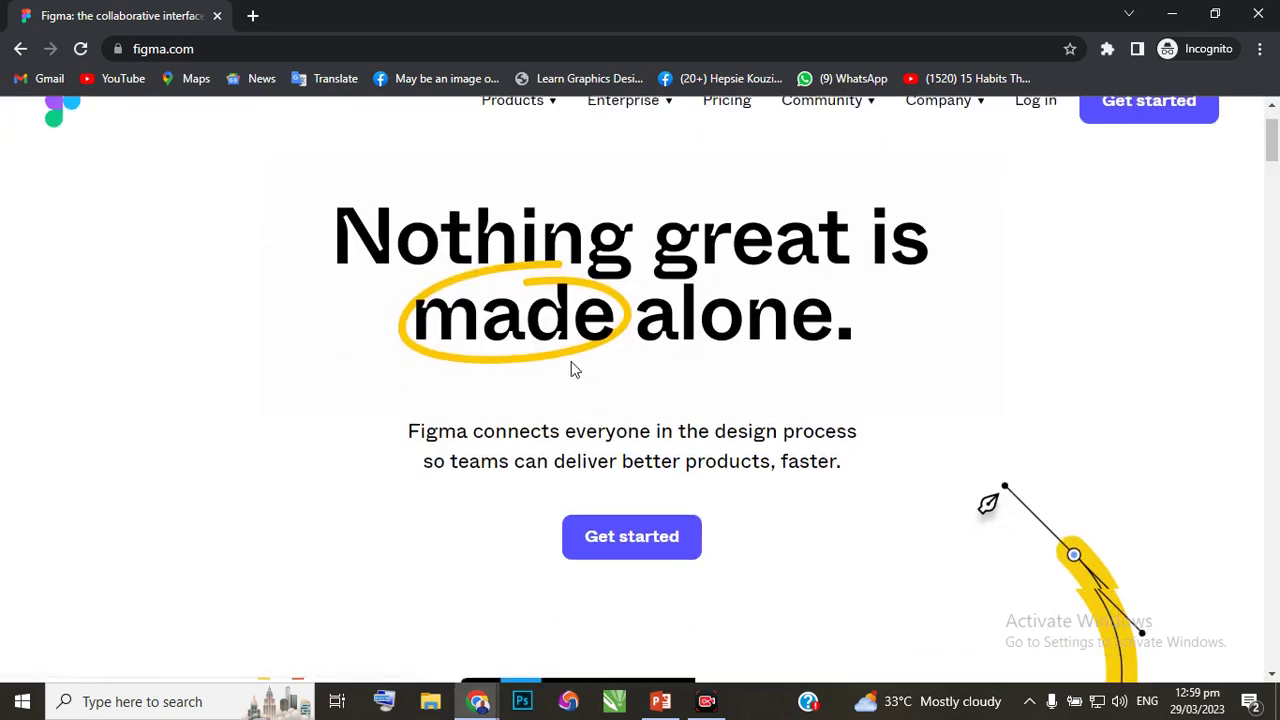
pyautogui.scroll(1, 571, 366)
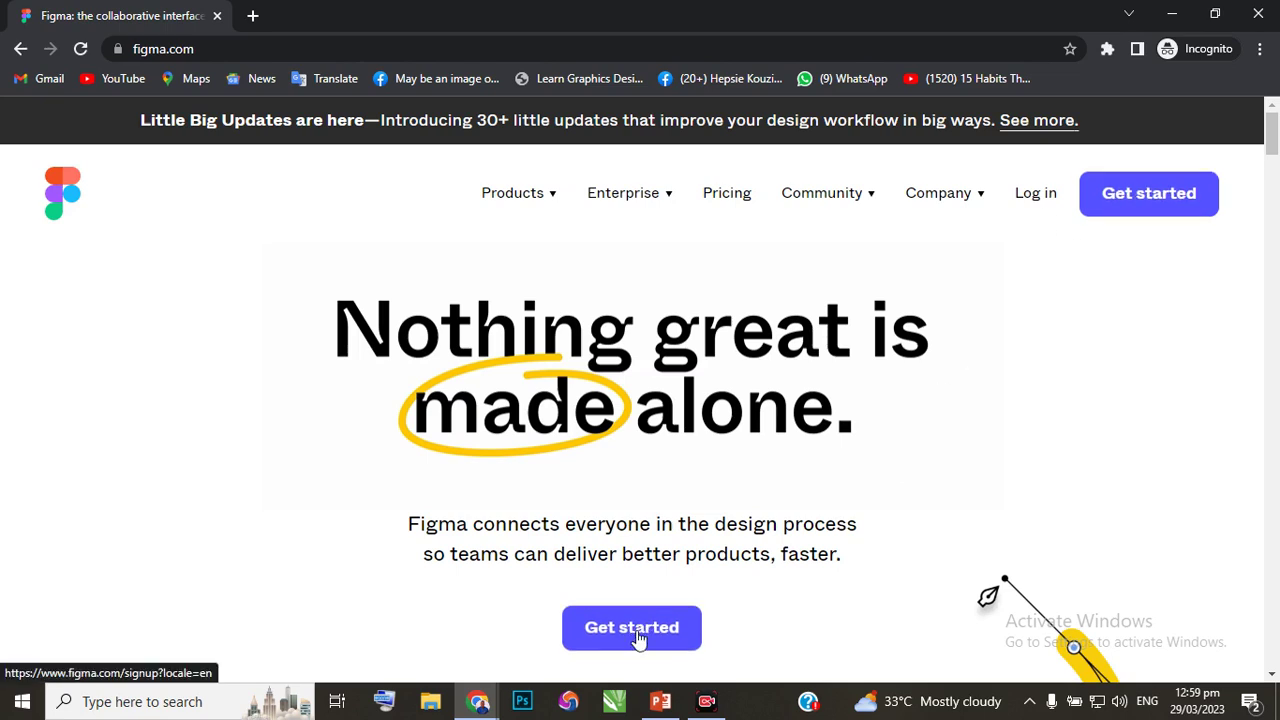
pyautogui.click(639, 637)
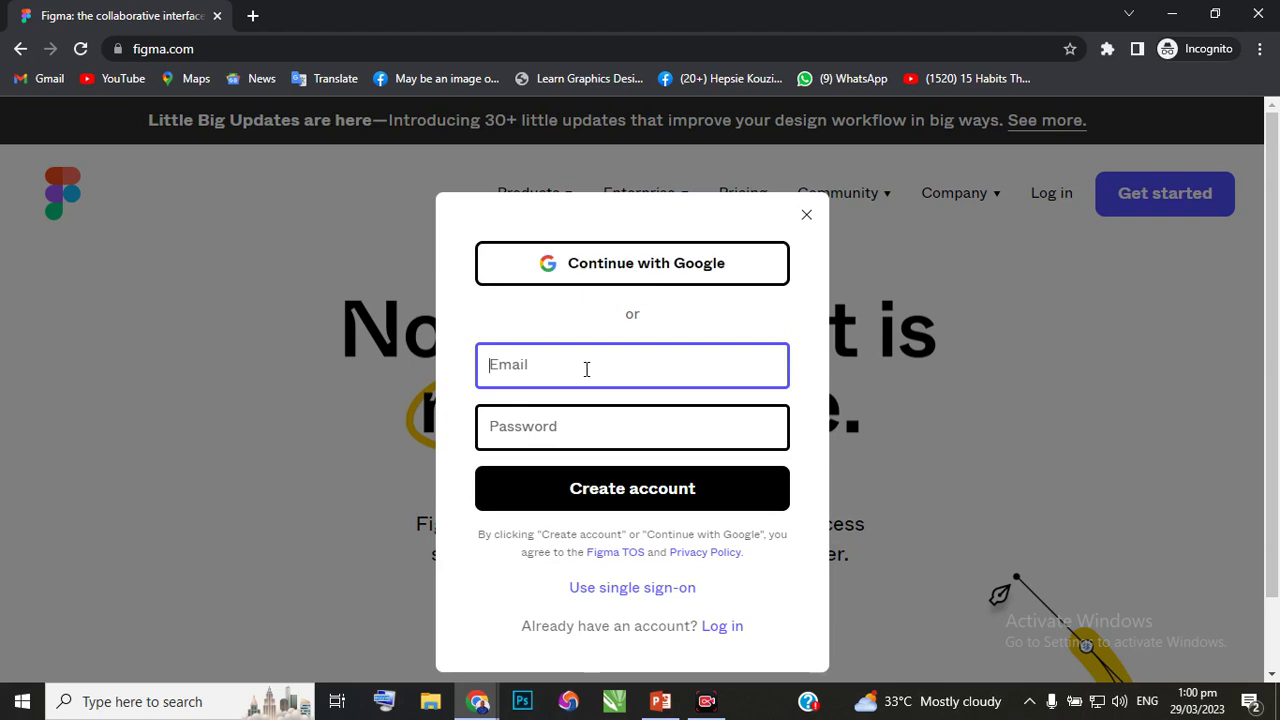
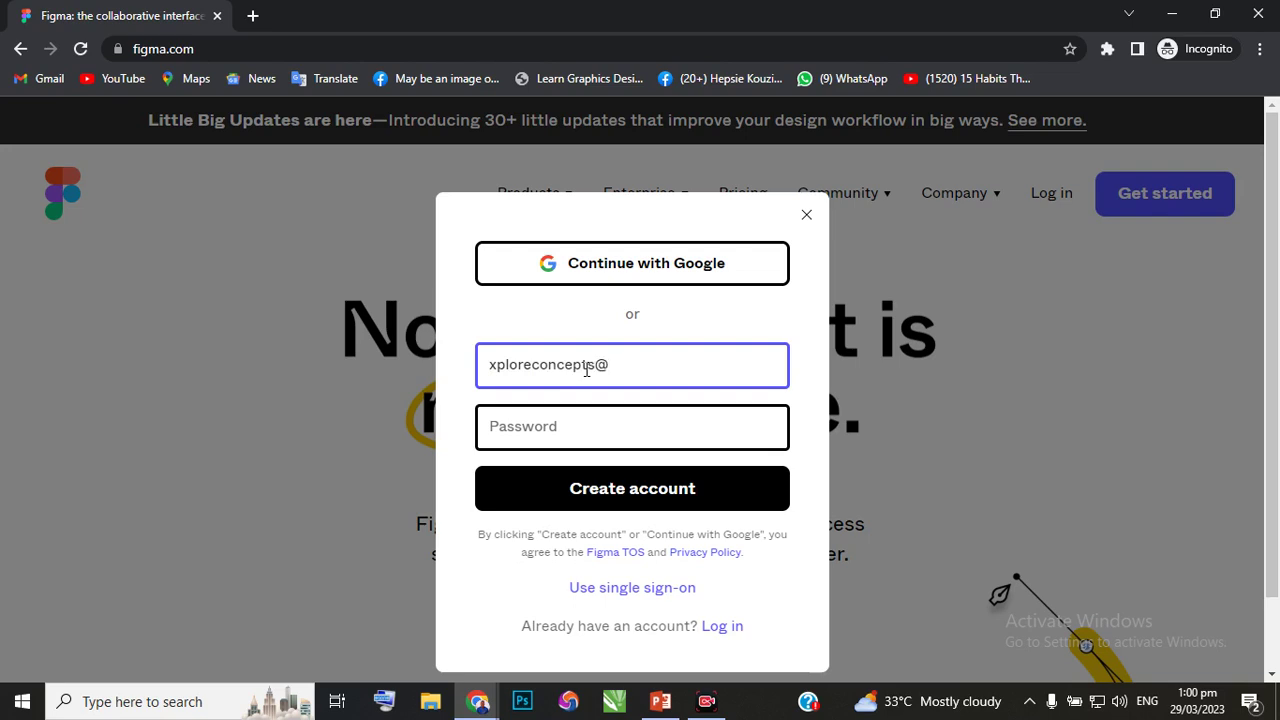
# Enter the account email address and a password, and submit them to create the account.
pyautogui.click(598, 425)
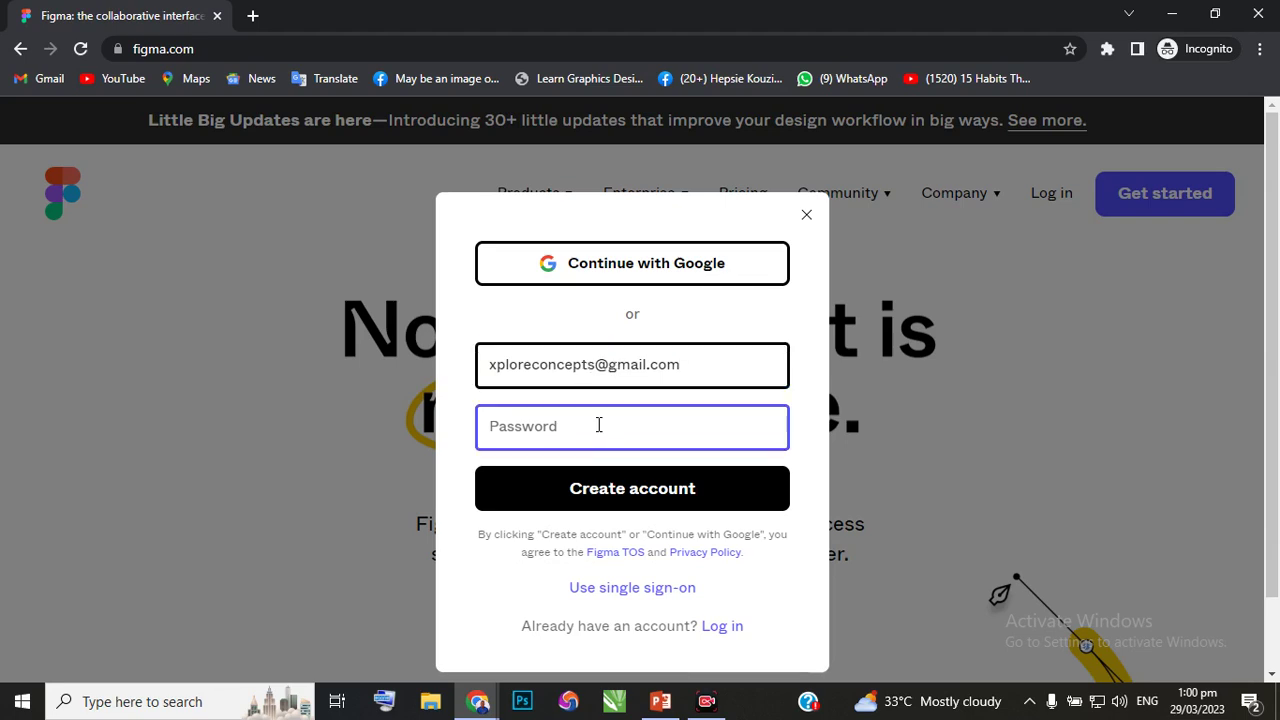
pyautogui.write('xp******')
pyautogui.write('******')
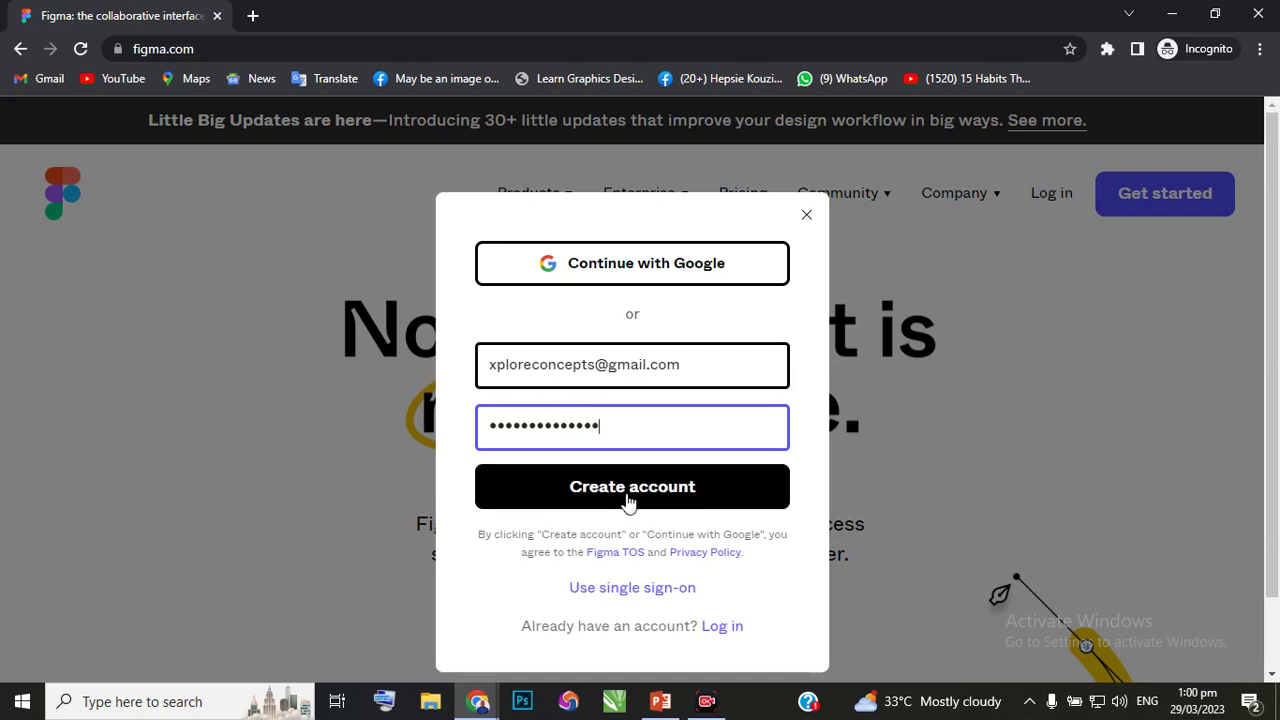
pyautogui.click(626, 493)
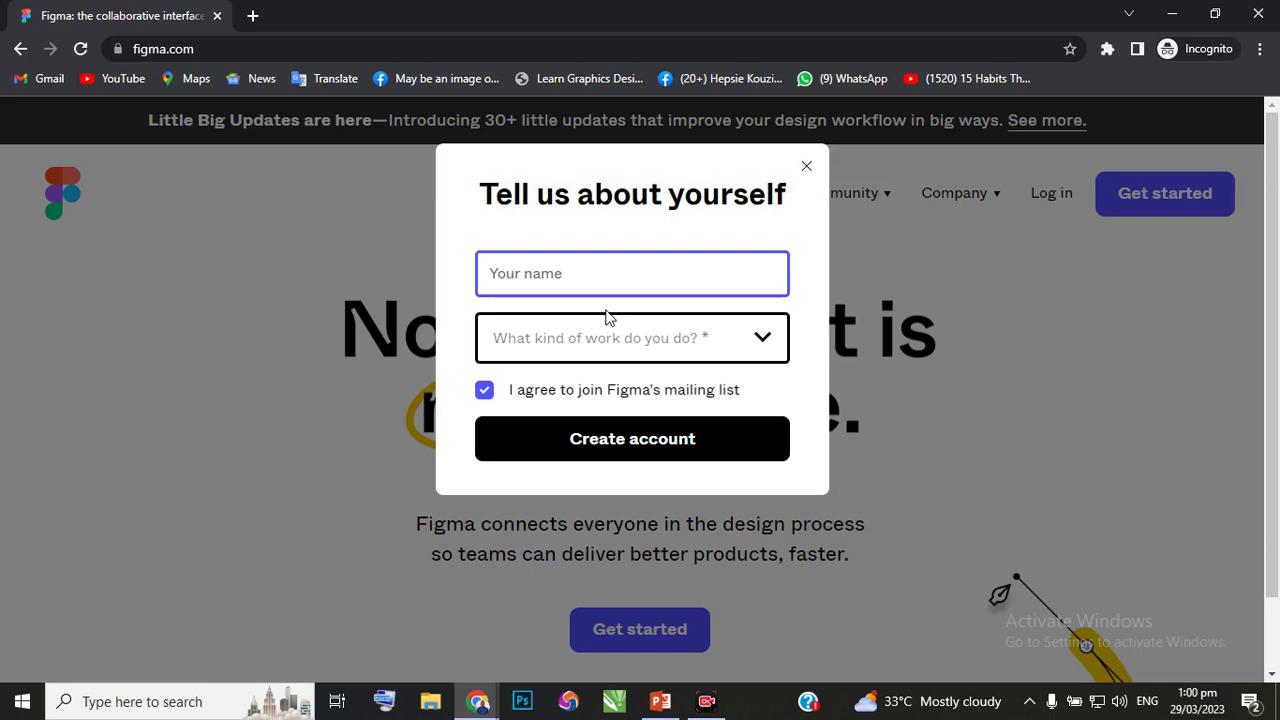
# Fill in the profile as 'Xplore Design Studio', Design work, For work use, and submit.
pyautogui.write('Xplore Design ')
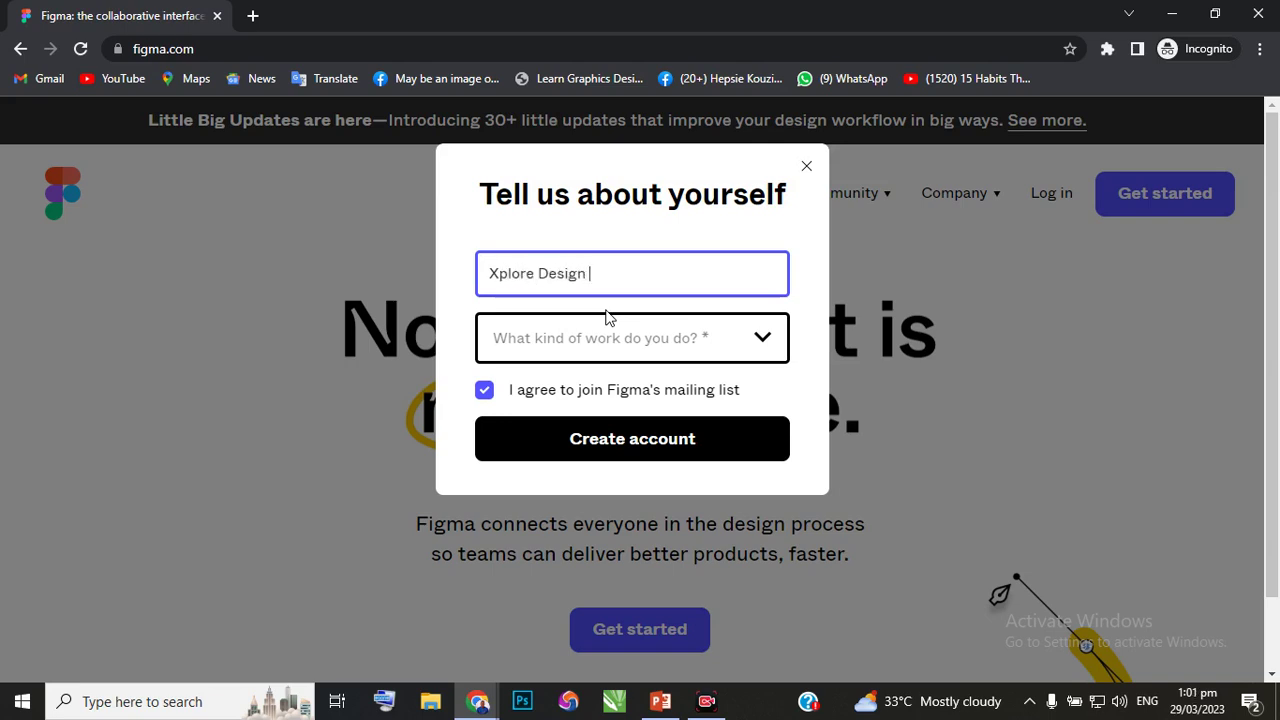
pyautogui.write('Studi')
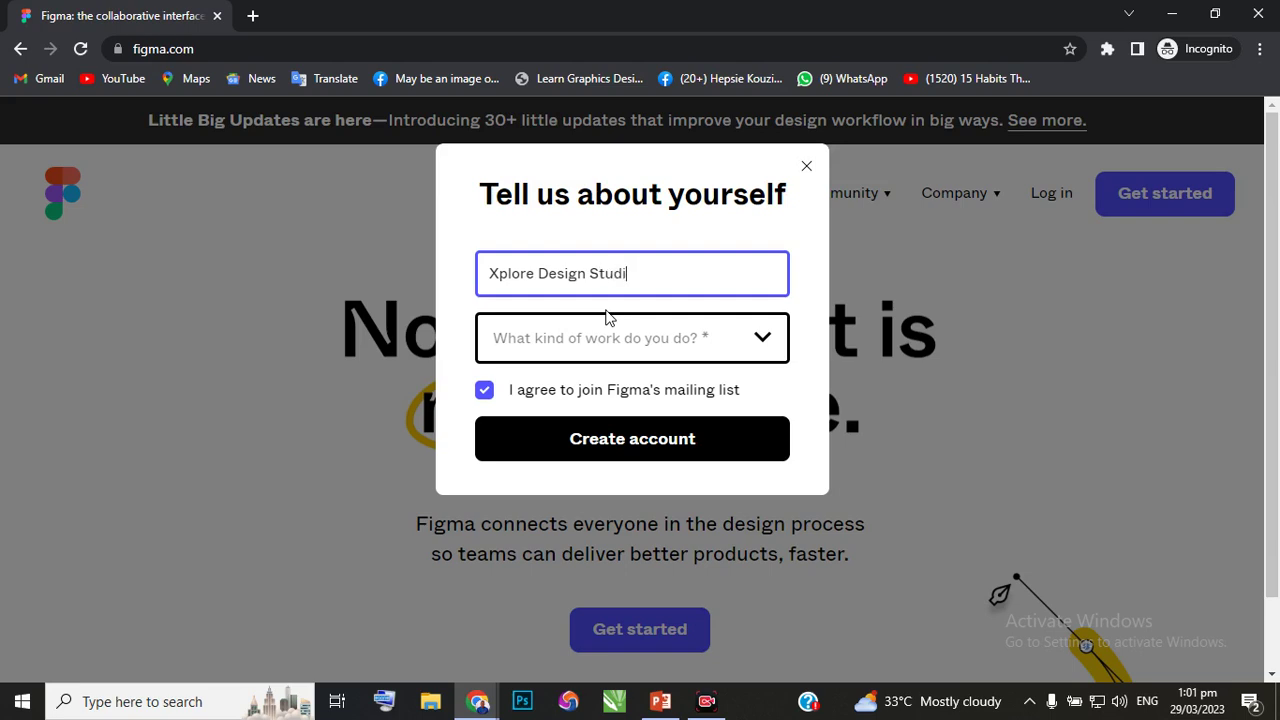
pyautogui.write('o')
pyautogui.click(765, 343)
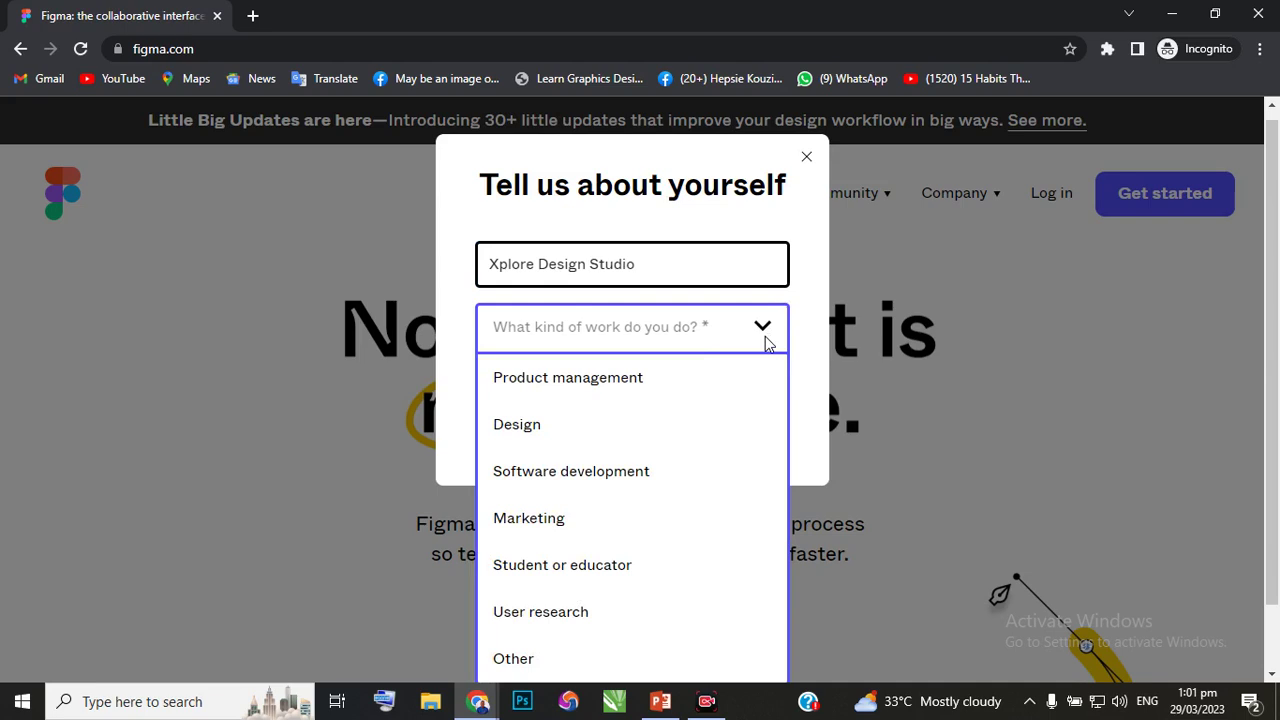
pyautogui.scroll(-1, 580, 490)
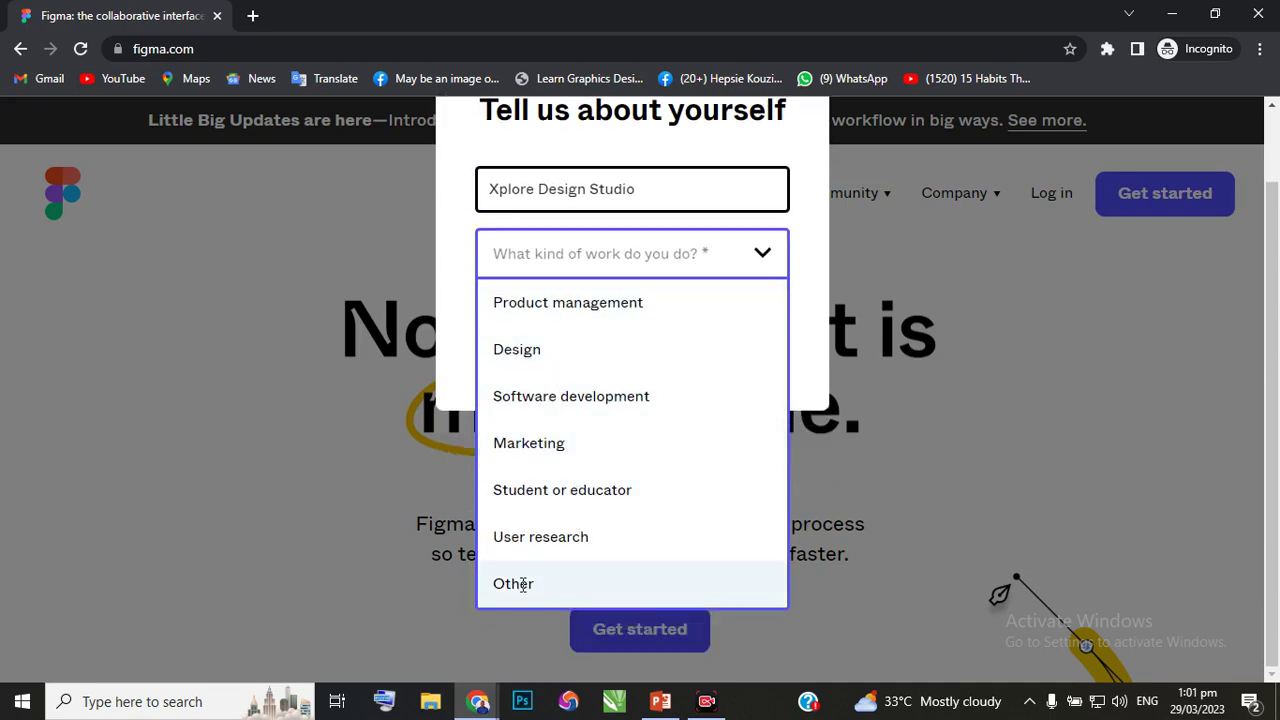
pyautogui.click(525, 352)
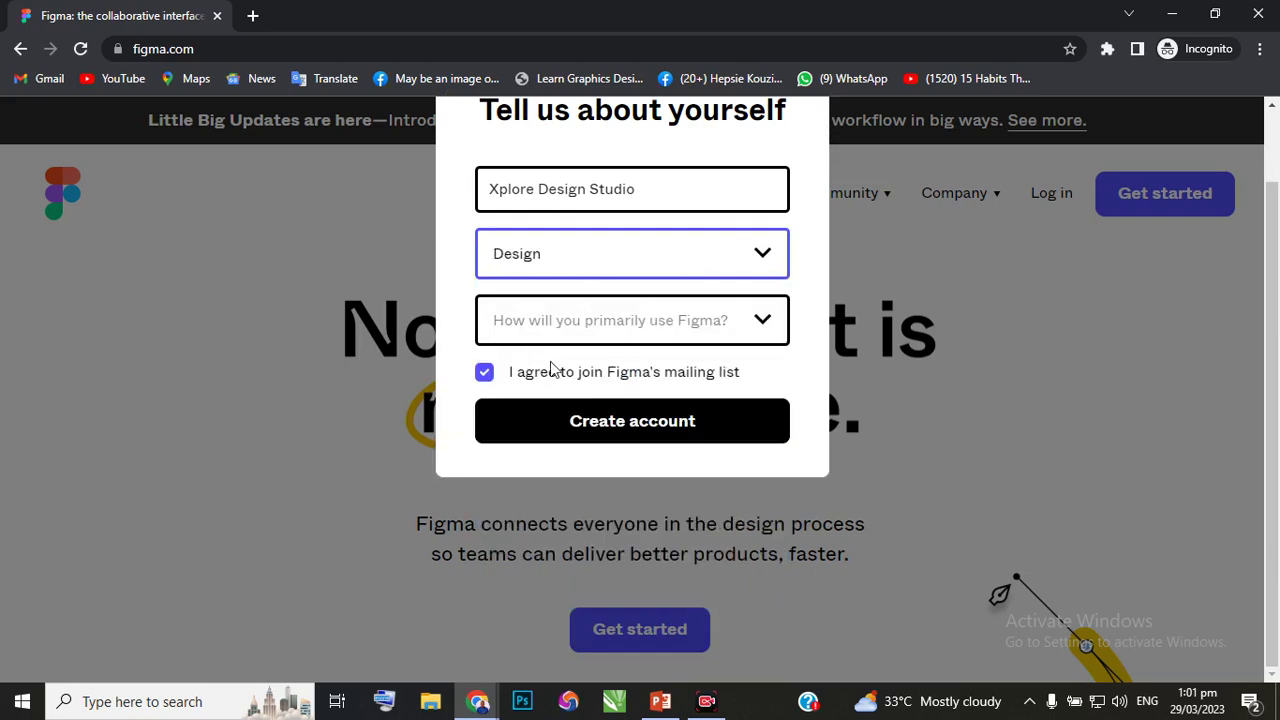
pyautogui.click(763, 320)
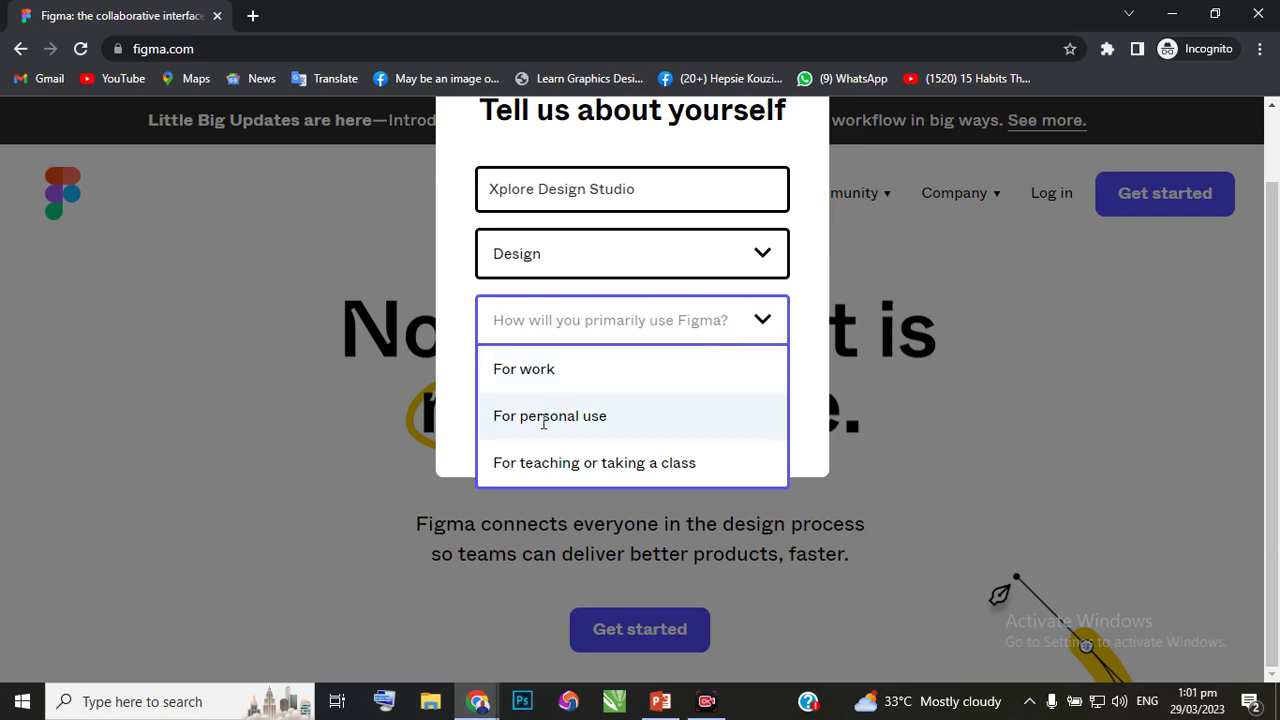
pyautogui.click(536, 370)
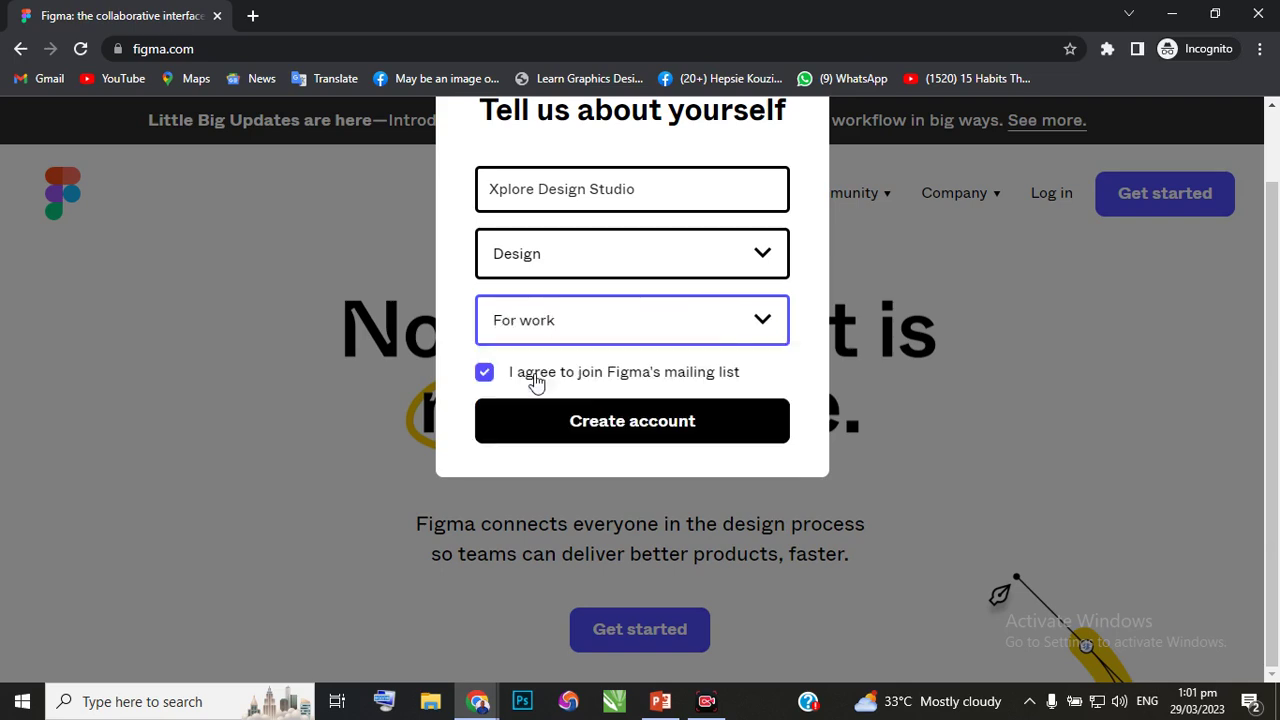
pyautogui.click(639, 433)
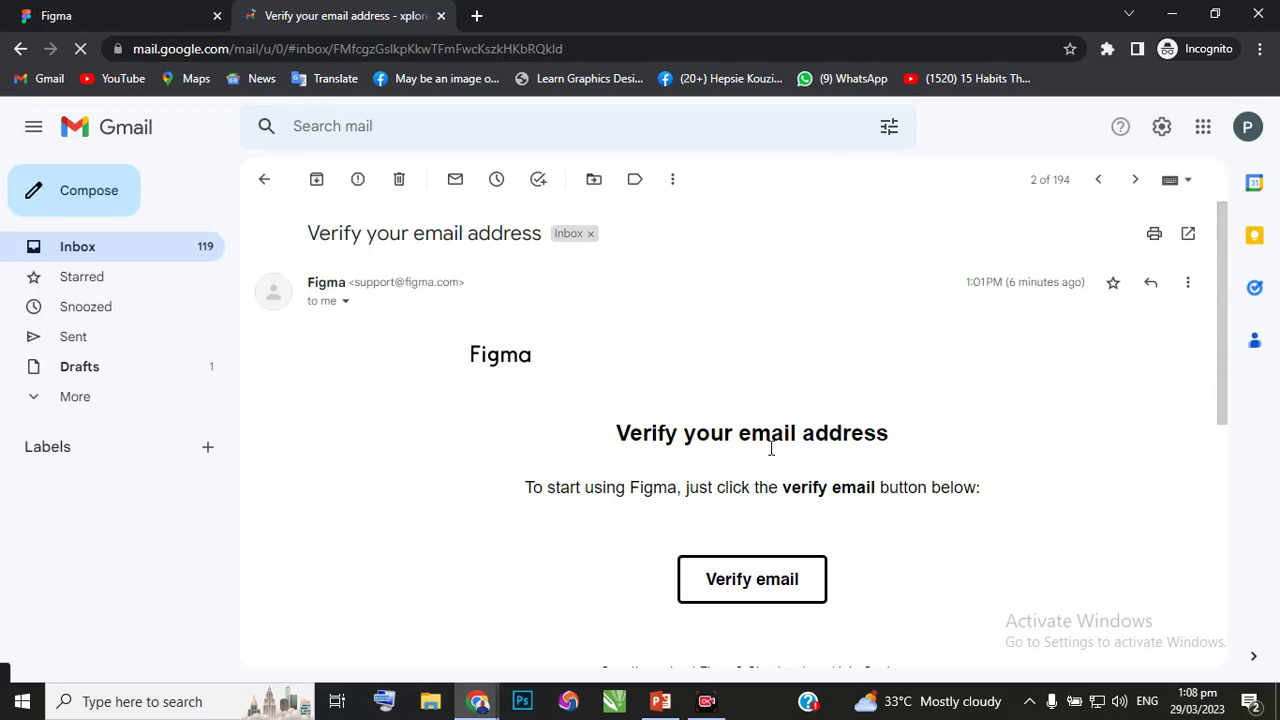
# Scroll through Figma's 'Verify your email address' message in Gmail.
pyautogui.scroll(-2, 688, 486)
pyautogui.scroll(-1, 720, 440)
pyautogui.scroll(2, 751, 406)
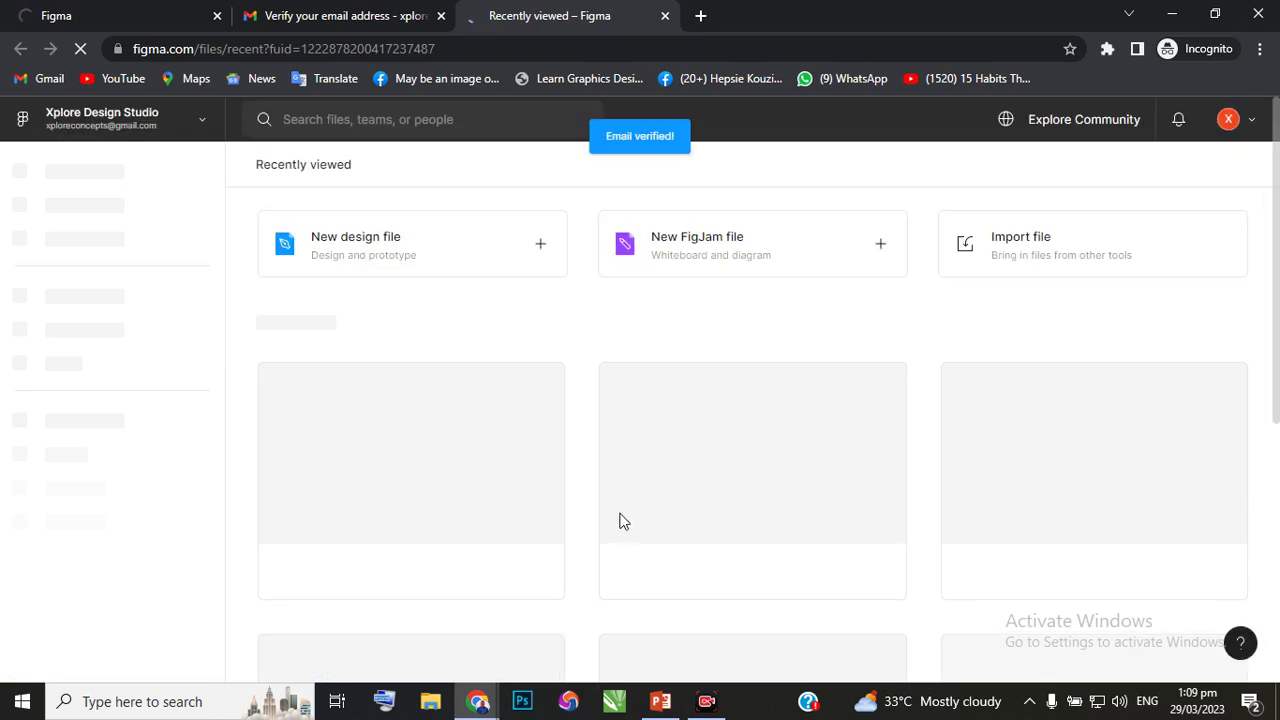
# Name the team 'Xplore Design Studio'.
pyautogui.moveTo(620, 514)
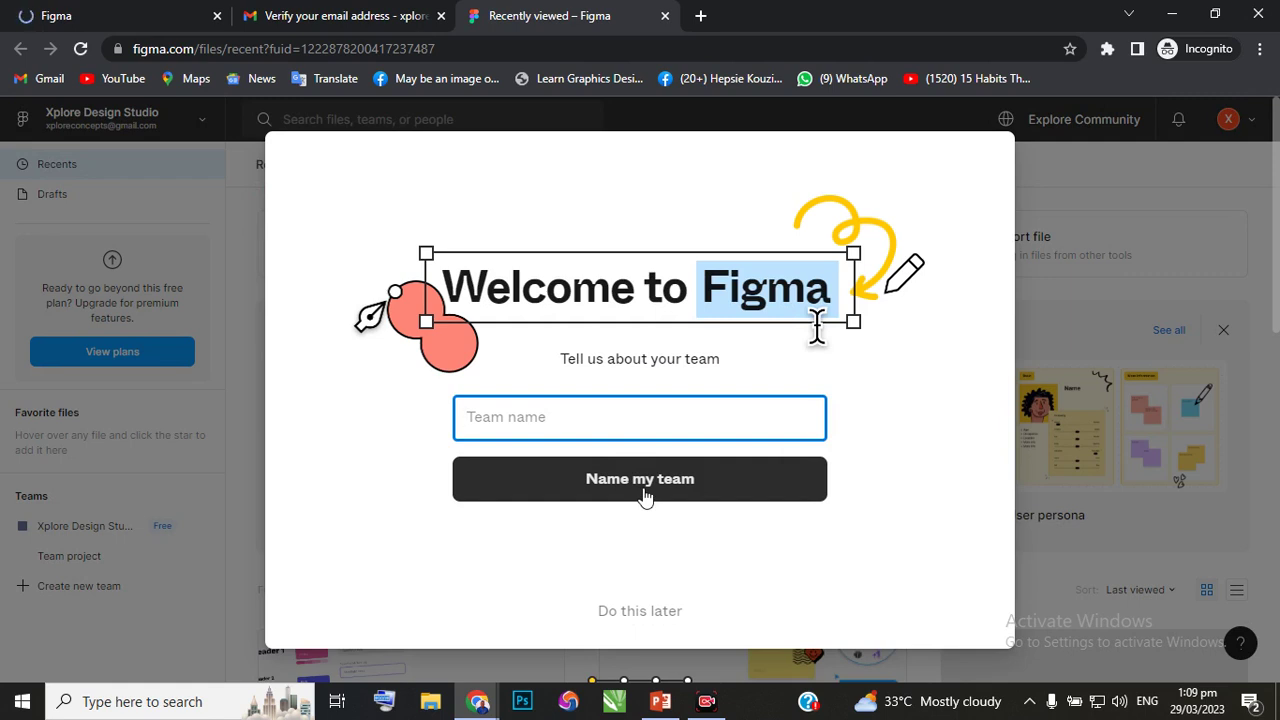
pyautogui.write('Xplore Design ')
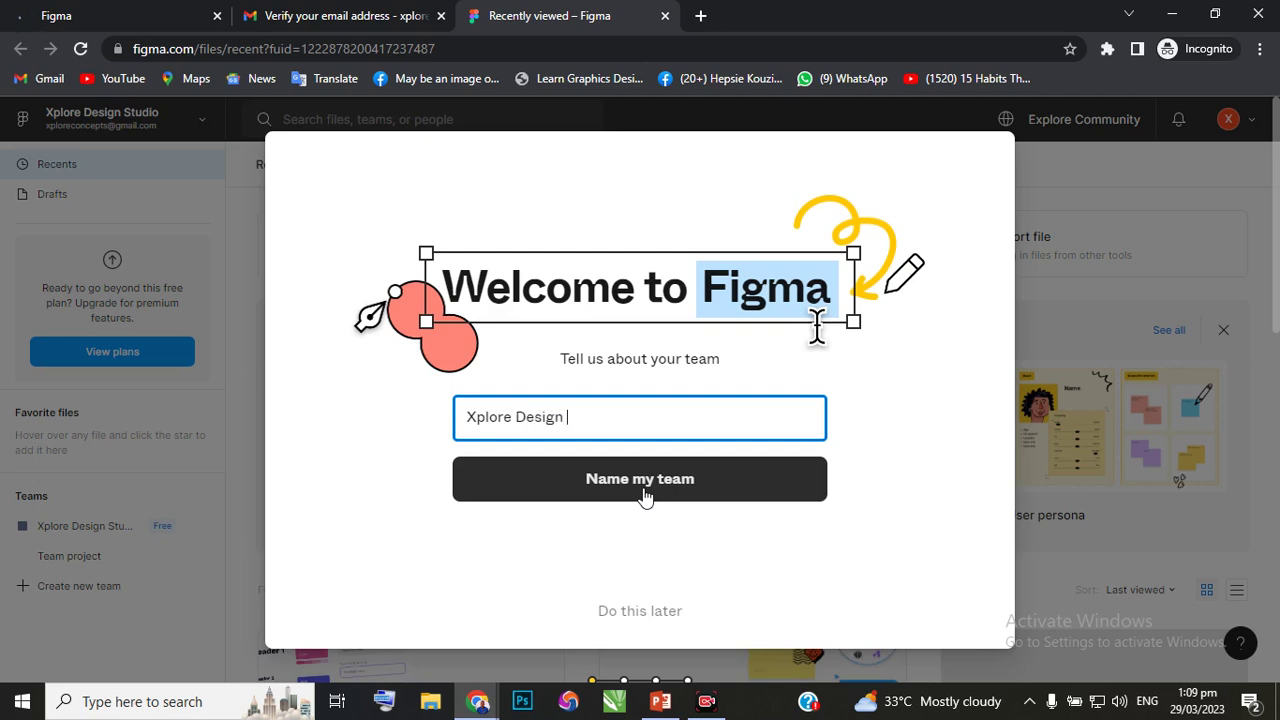
pyautogui.write('Studio')
pyautogui.click(626, 494)
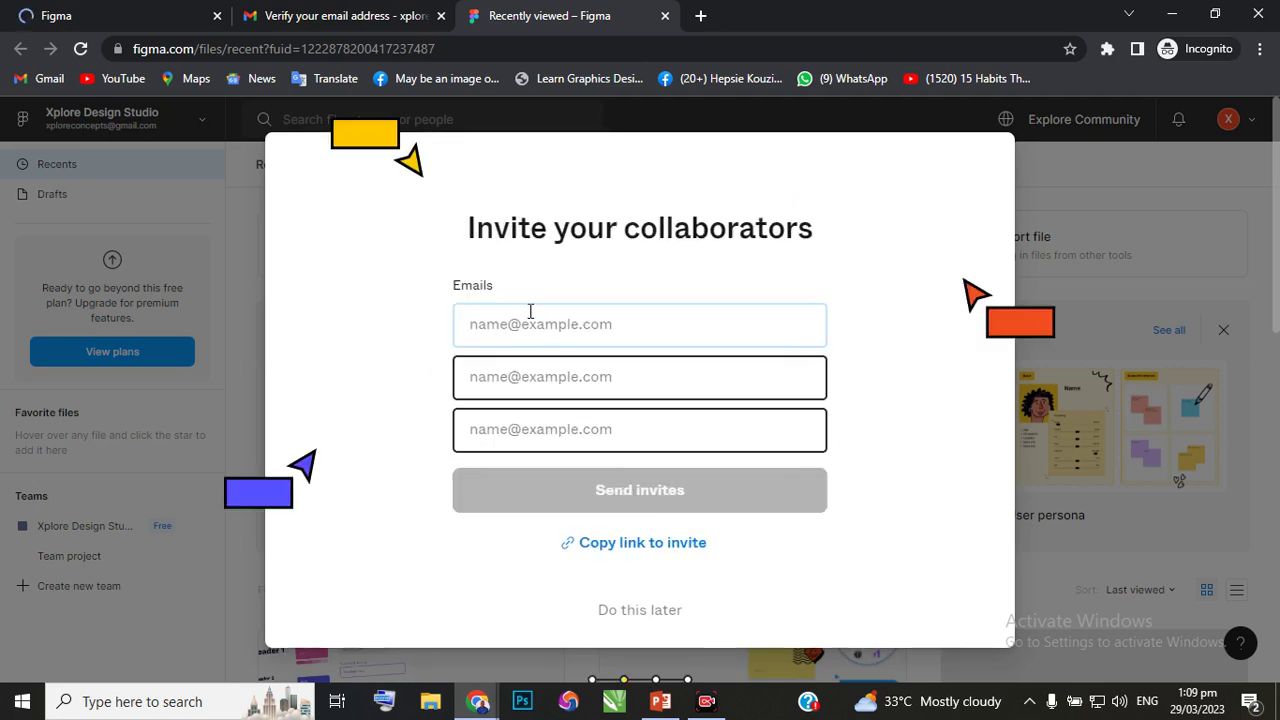
# Skip inviting collaborators, choose the free Starter plan, and skip the starting suggestions.
pyautogui.click(634, 614)
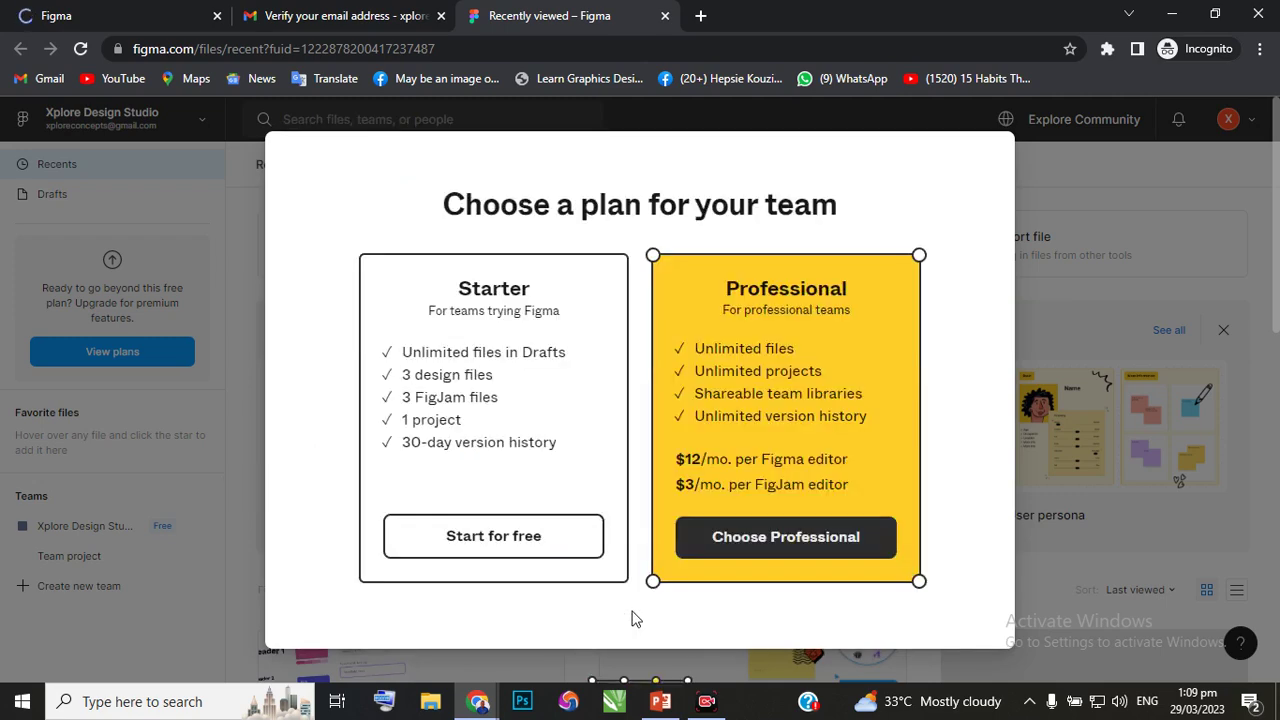
pyautogui.click(453, 539)
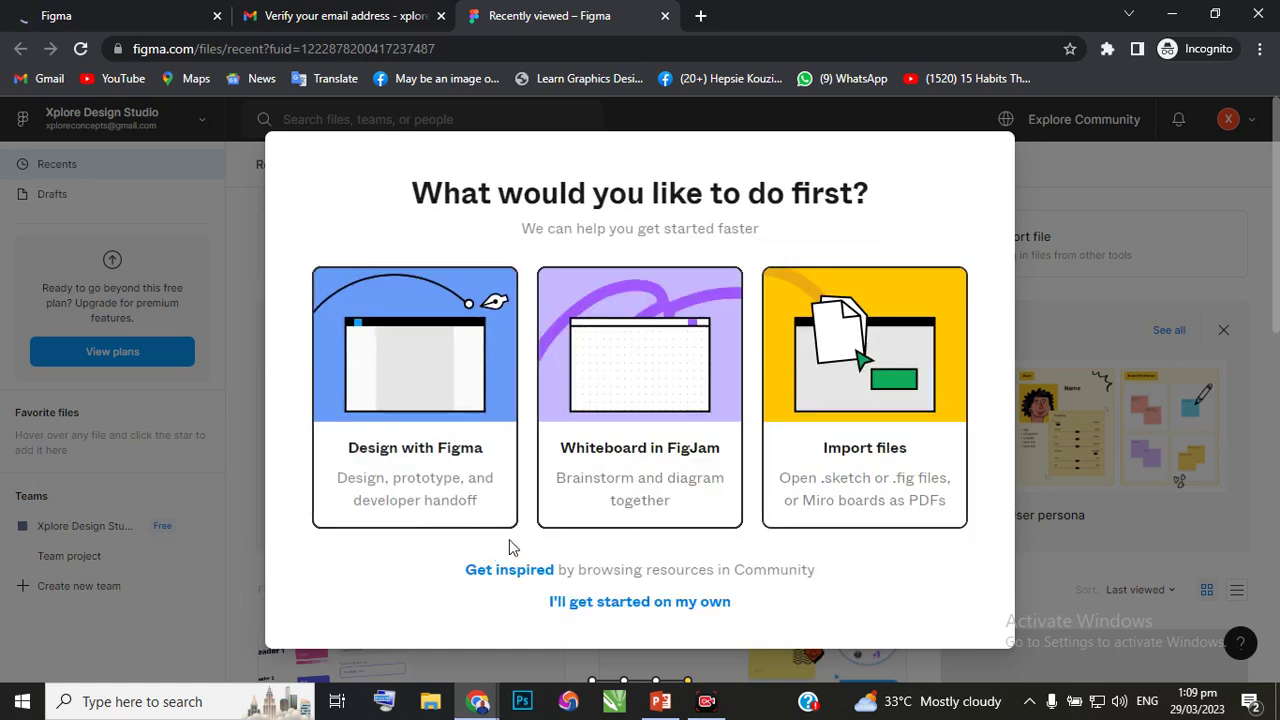
pyautogui.click(573, 603)
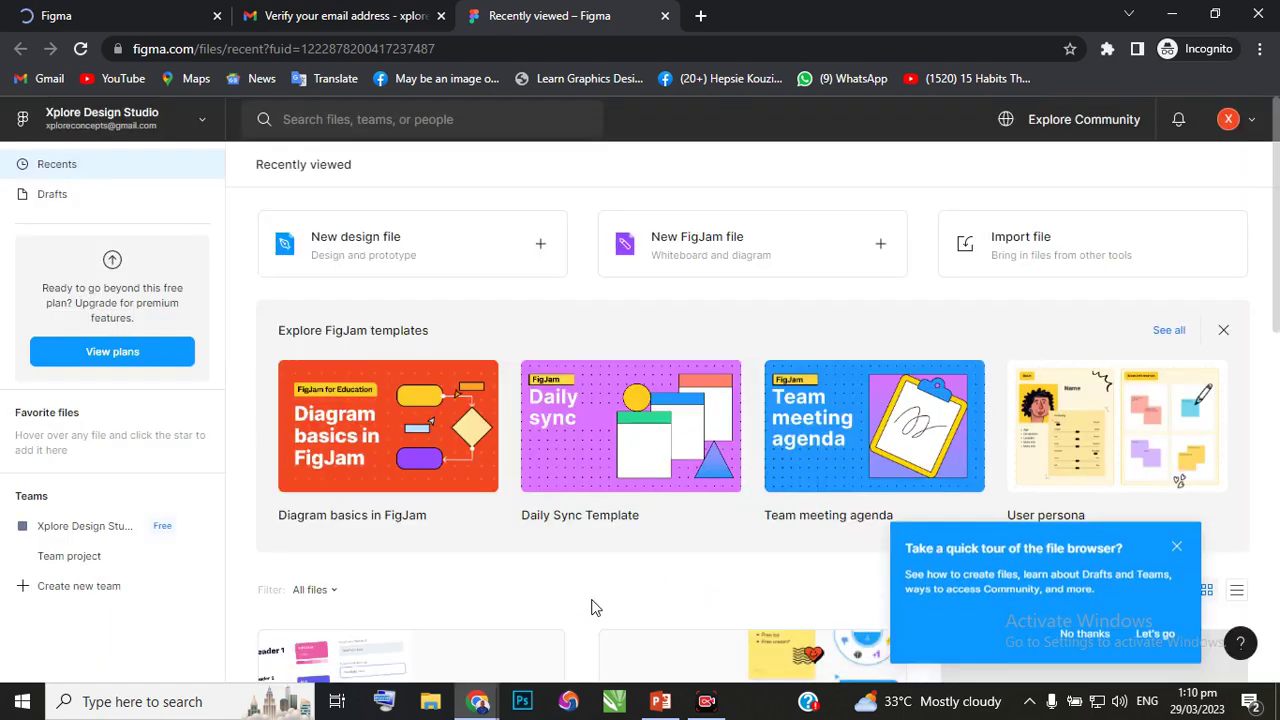
# Decline the 'Take a quick tour of the file browser?' offer.
pyautogui.click(1177, 542)
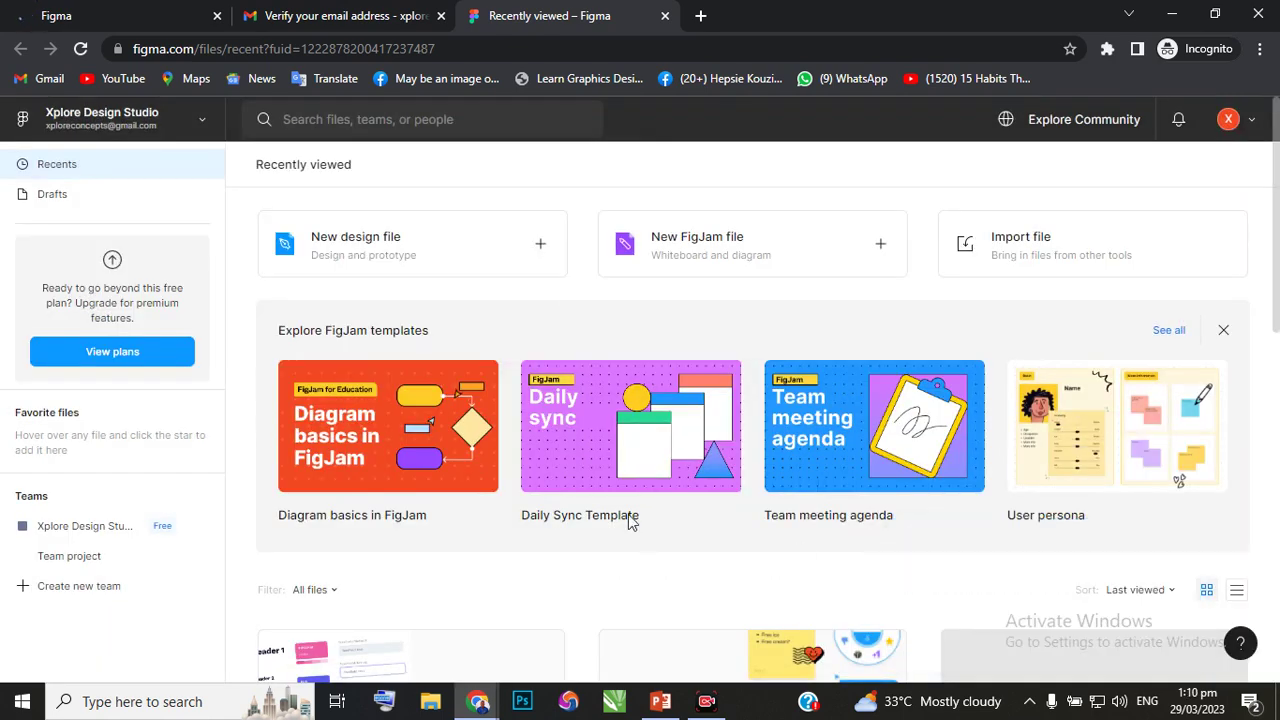